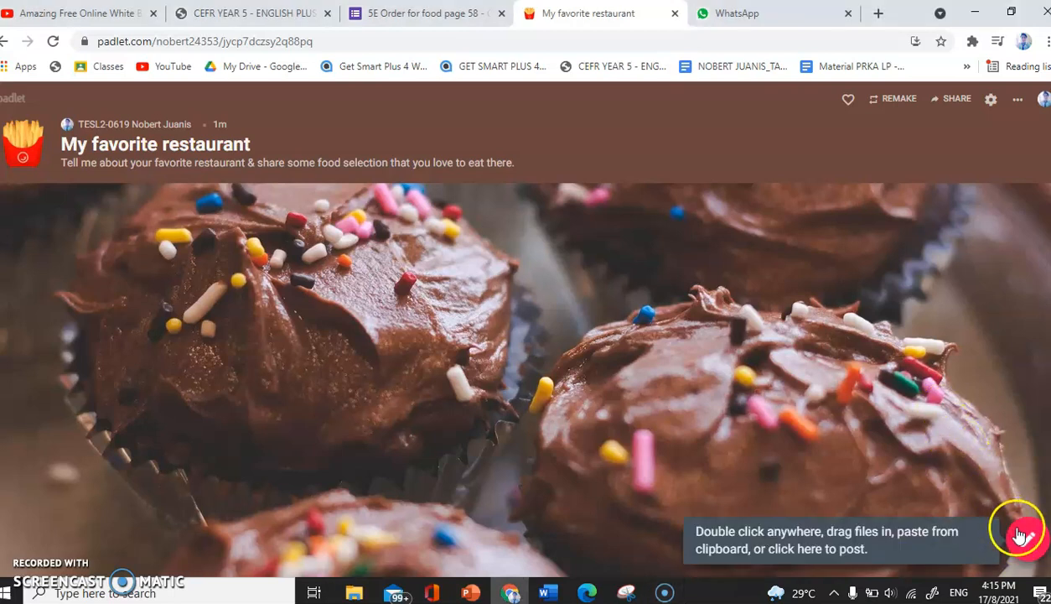
# - Start a new post on the "My favorite restaurant" board
pyautogui.click(1022, 538)
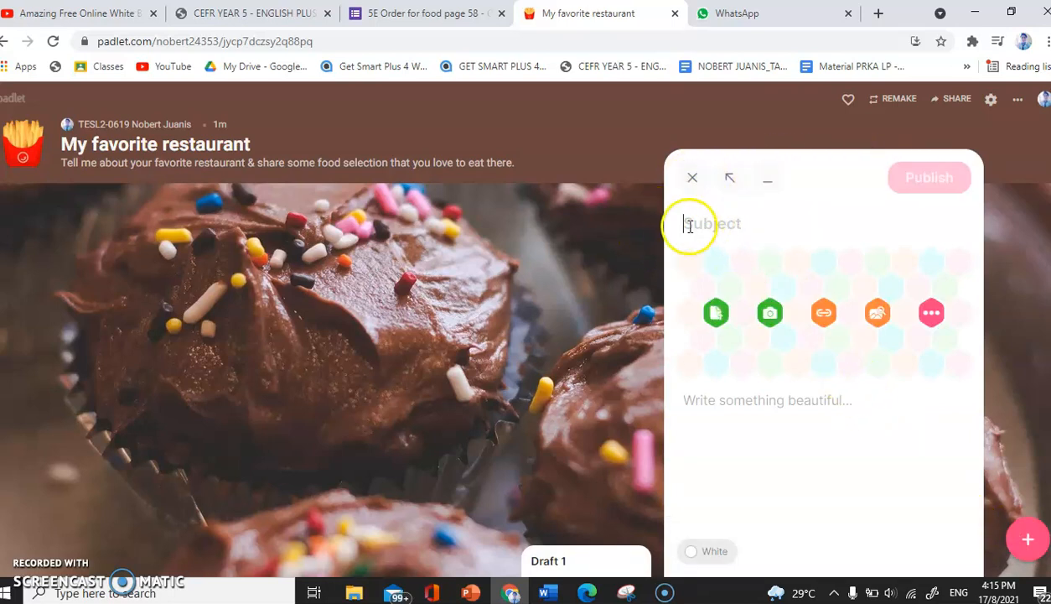
pyautogui.write('m')
pyautogui.press('BackSpace')
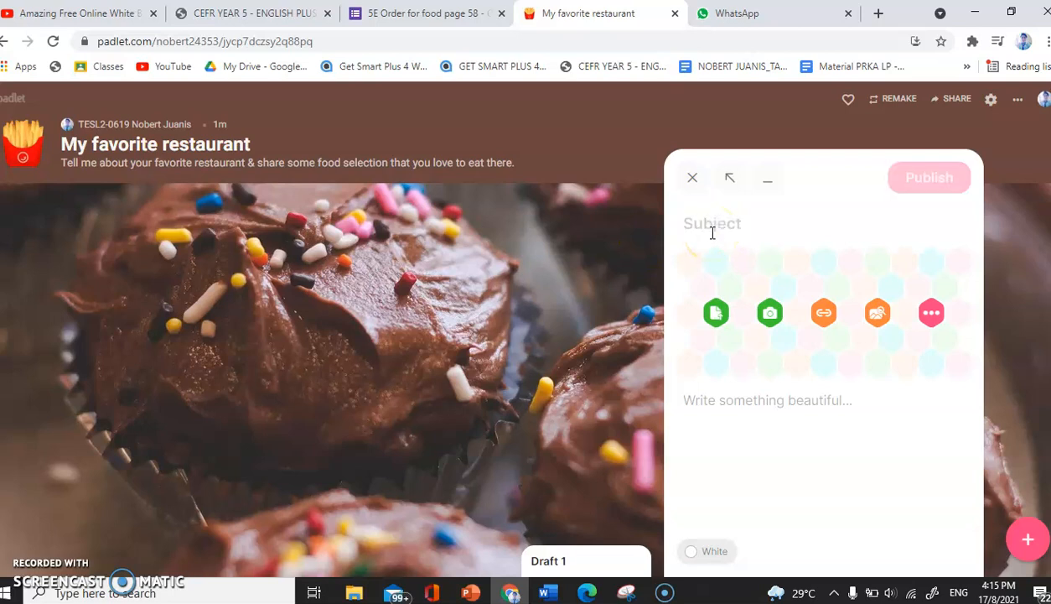
pyautogui.write('My f')
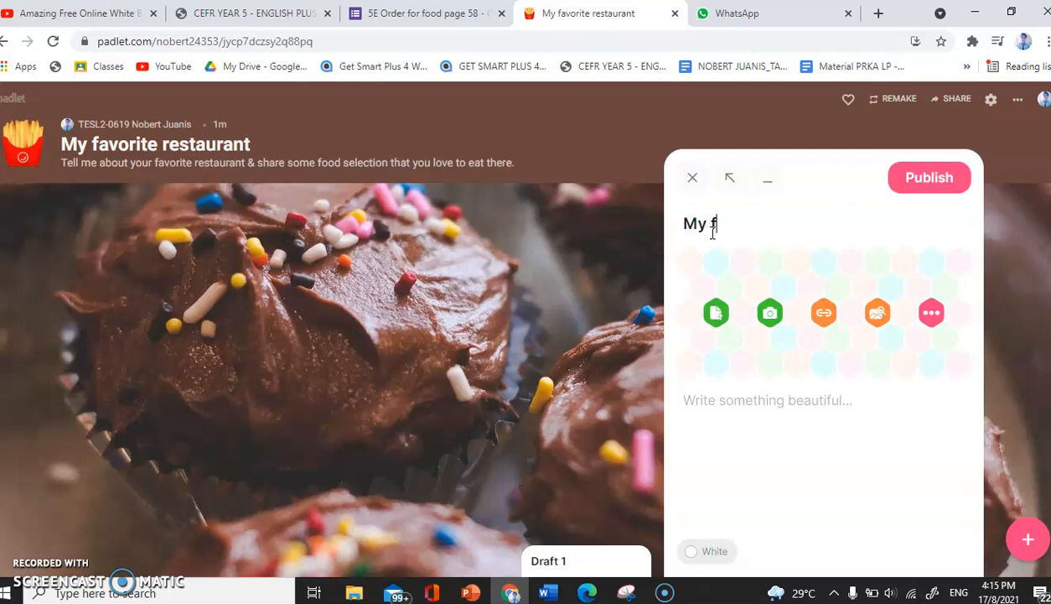
pyautogui.write('avour')
pyautogui.press('BackSpace')
pyautogui.press('BackSpace')
pyautogui.press('BackSpace')
pyautogui.press('BackSpace')
pyautogui.press('BackSpace')
pyautogui.press('BackSpace')
pyautogui.press('BackSpace')
pyautogui.press('BackSpace')
pyautogui.press('BackSpace')
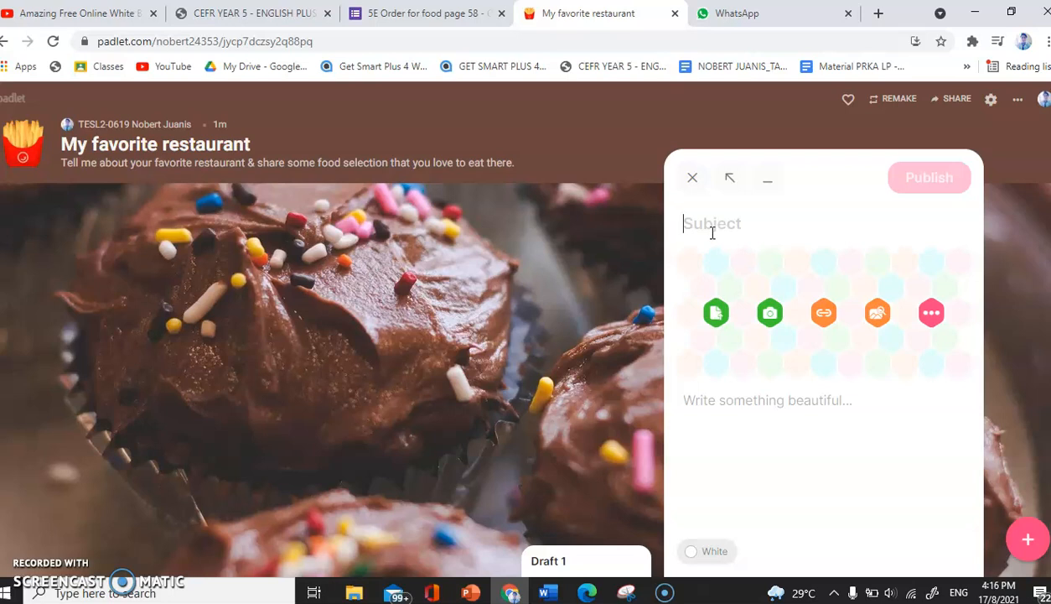
# - Enter the author's first name as the post's subject and open the web media search for an attachment
pyautogui.write('Nobert')
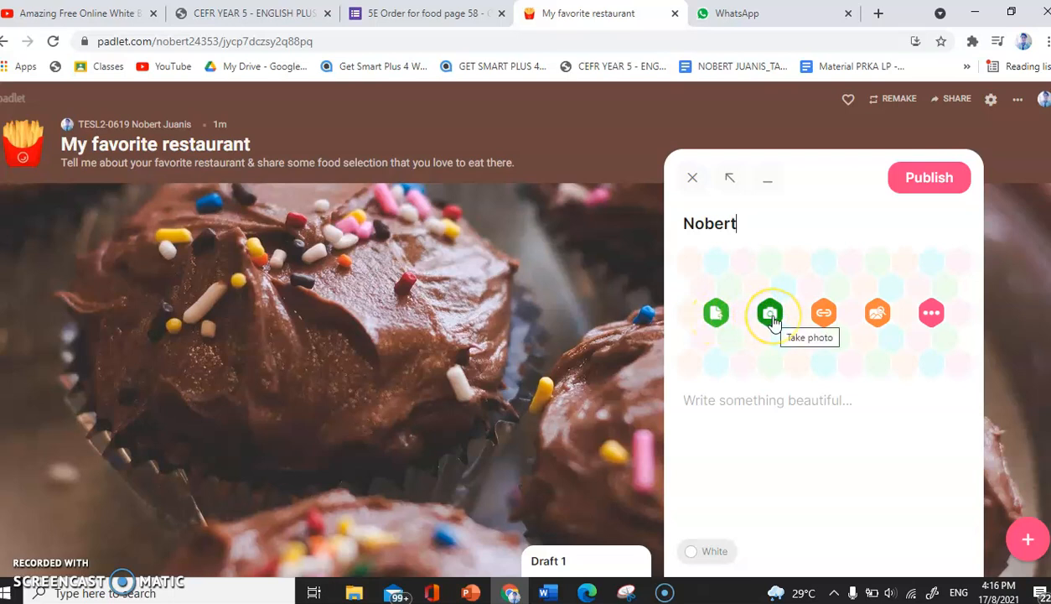
pyautogui.click(873, 321)
pyautogui.click(617, 159)
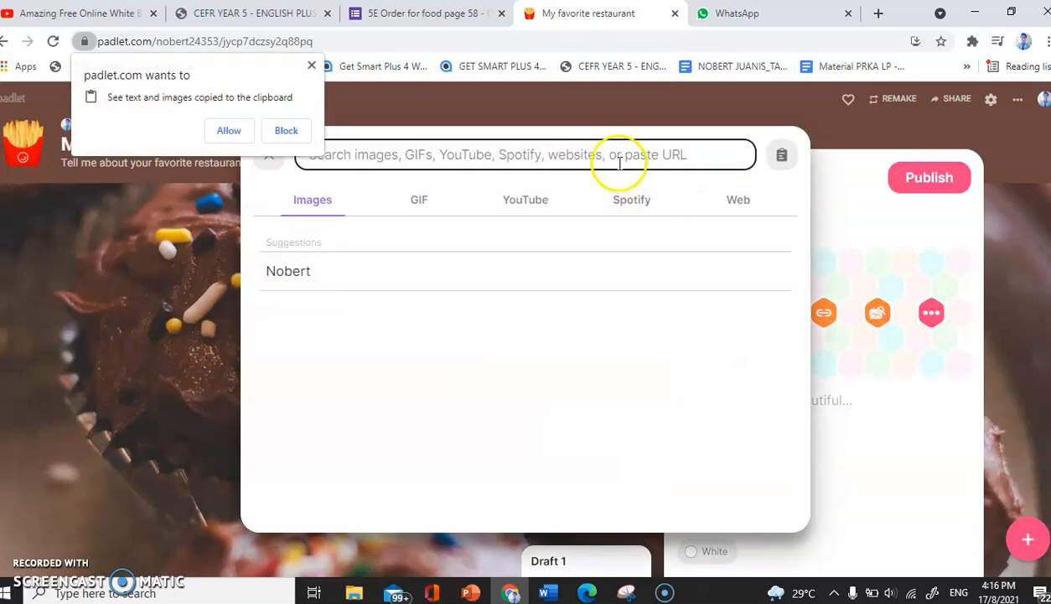
# - Block padlet.com from seeing text and images copied to the clipboard
pyautogui.click(311, 64)
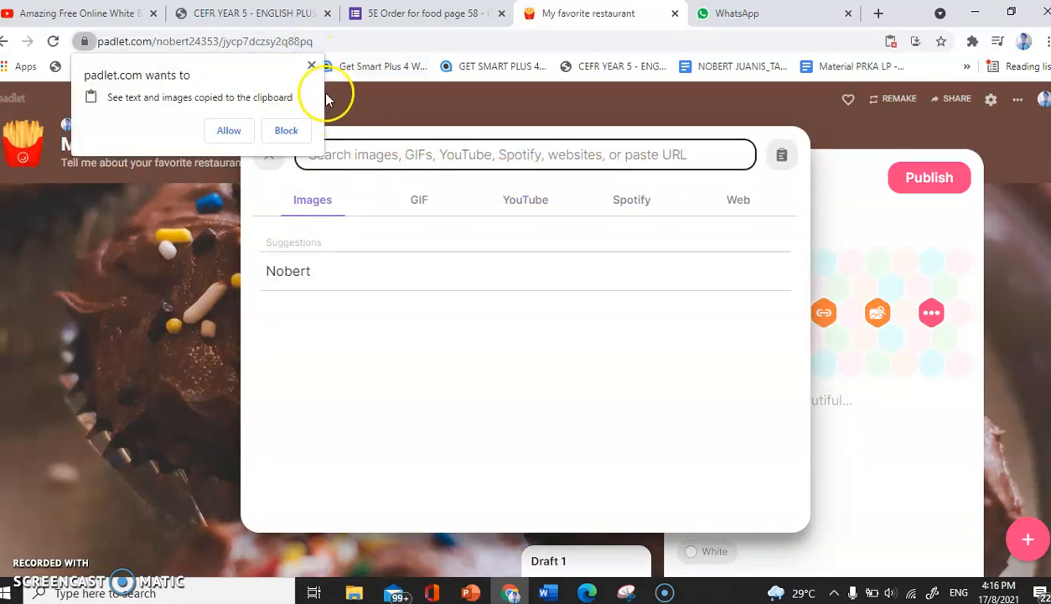
pyautogui.click(312, 66)
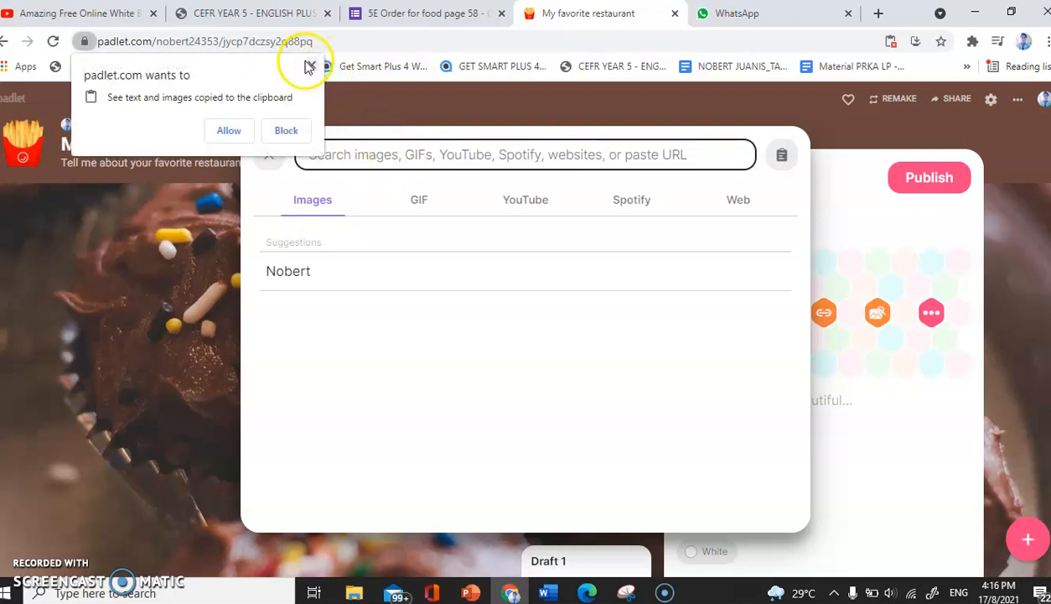
pyautogui.click(285, 132)
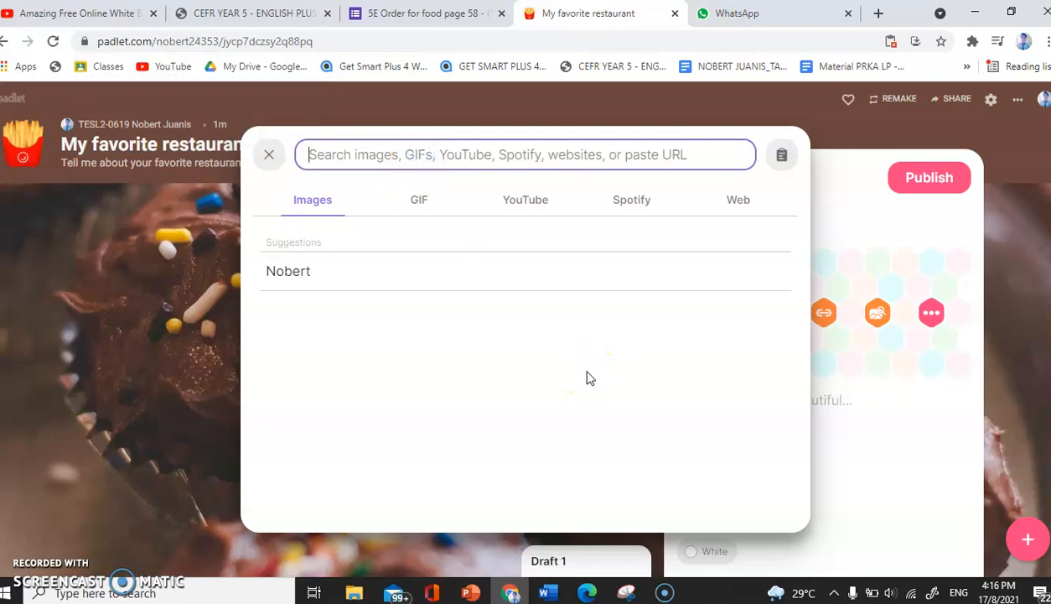
# - Search images for "KFC" and attach the picture of the chicken bucket with fries and Pepsi, ready for captioning
pyautogui.write('KFC')
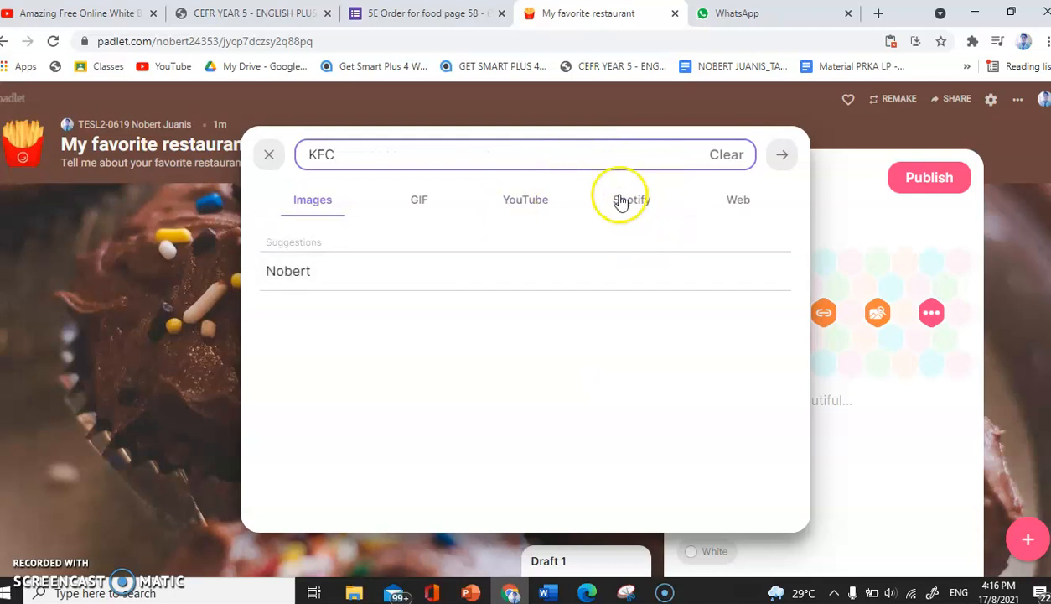
pyautogui.click(784, 156)
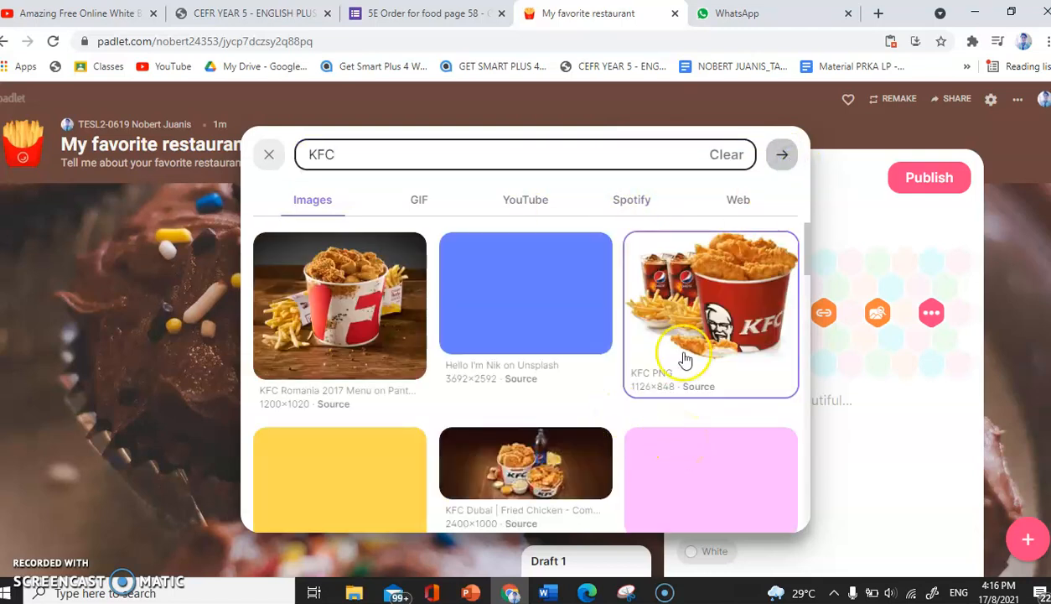
pyautogui.click(708, 303)
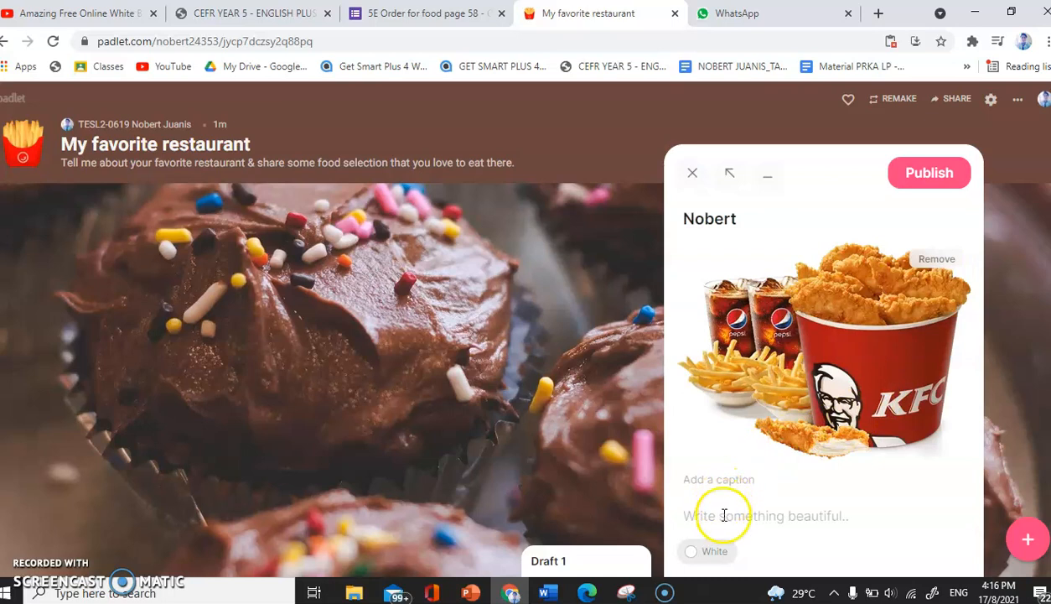
pyautogui.click(725, 480)
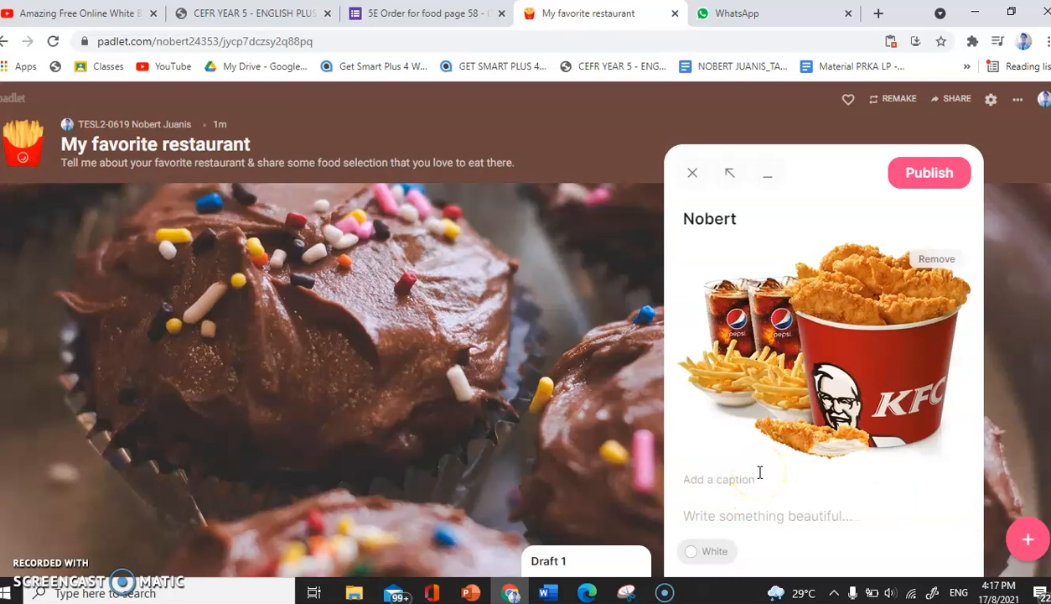
pyautogui.write('My favourtie rs')
pyautogui.press('BackSpace')
pyautogui.press('BackSpace')
pyautogui.press('BackSpace')
pyautogui.press('BackSpace')
pyautogui.press('BackSpace')
pyautogui.press('BackSpace')
pyautogui.press('BackSpace')
pyautogui.press('BackSpace')
pyautogui.press('BackSpace')
pyautogui.press('BackSpace')
pyautogui.press('BackSpace')
pyautogui.press('BackSpace')
pyautogui.press('BackSpace')
pyautogui.press('BackSpace')
pyautogui.press('BackSpace')
# - Caption the picture "KFC" and begin the post's body text with "My favorite restaurant"
pyautogui.write('KFC')
pyautogui.click(746, 513)
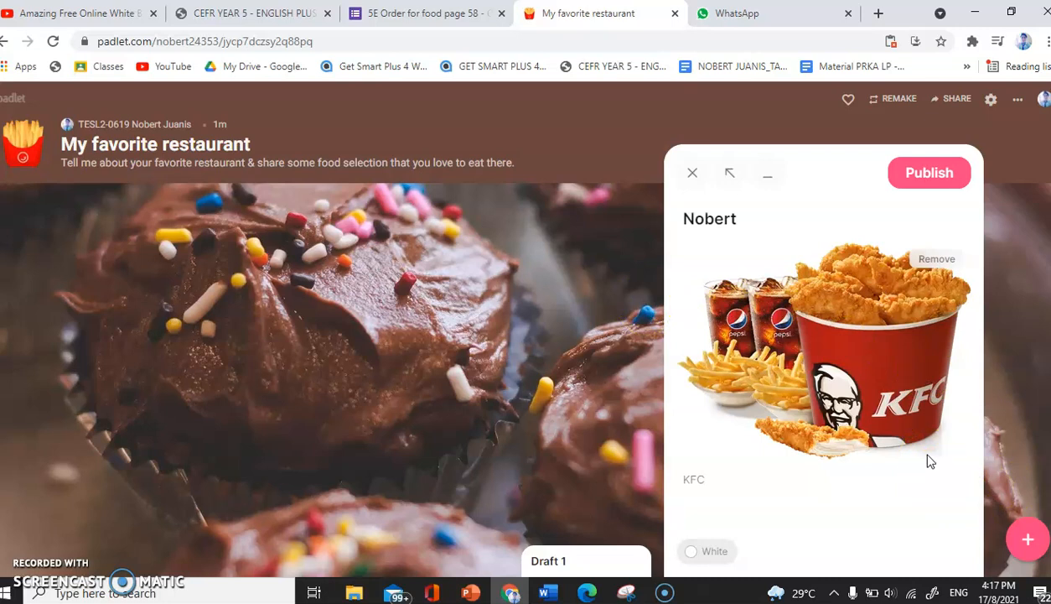
pyautogui.write('My favorite restaurant ')
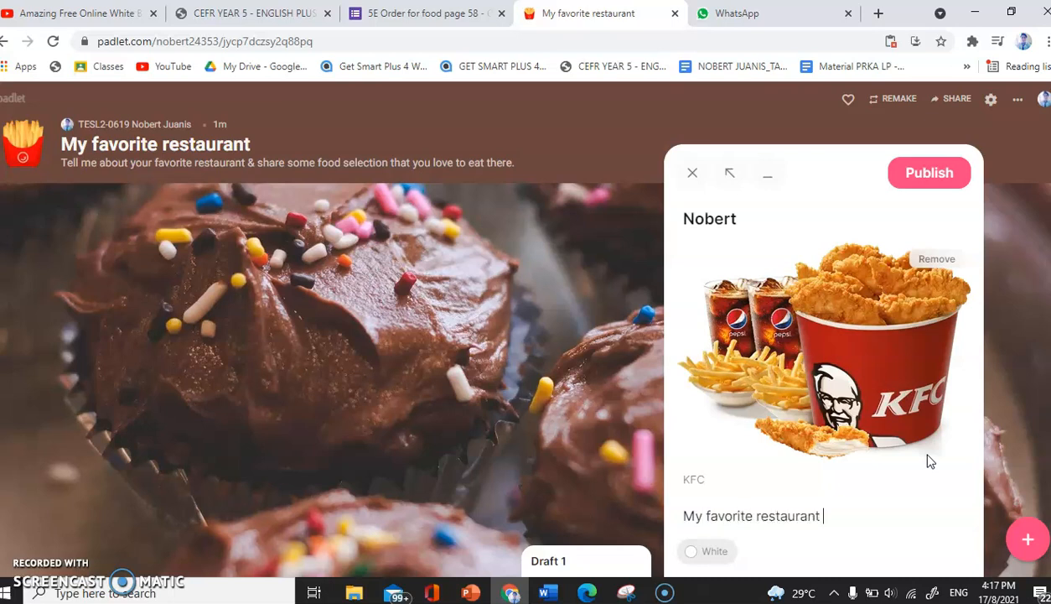
# - Continue the body text with "is Kentucky Fried Chicken KFC and the"
pyautogui.write('is KFC')
pyautogui.press('Left')
pyautogui.press('Left')
pyautogui.press('Left')
pyautogui.write('Kentucky Fried Chicken')
pyautogui.press('Right')
pyautogui.press('Right')
pyautogui.press('Right')
pyautogui.write('and the')
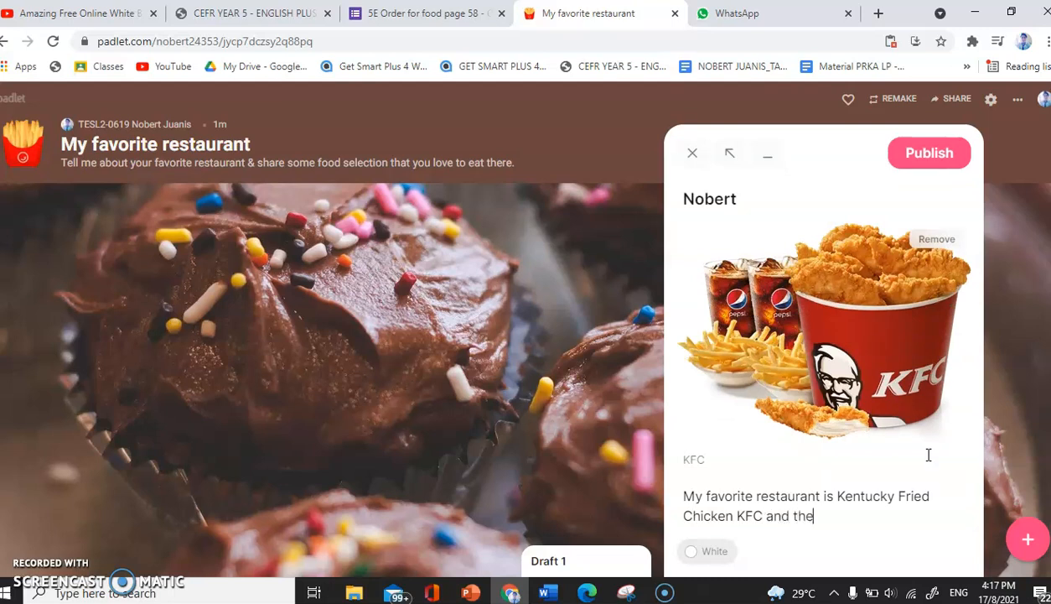
# - Continue the body text with "food that I love to eat there is the fried chicken"
pyautogui.write(' food that I love to ea')
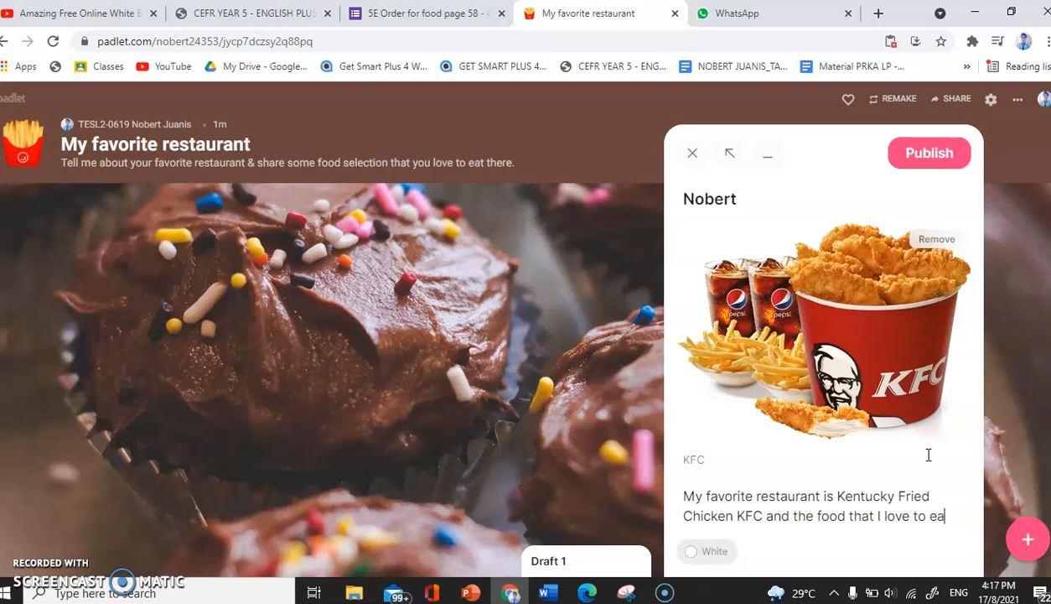
pyautogui.write('t ther')
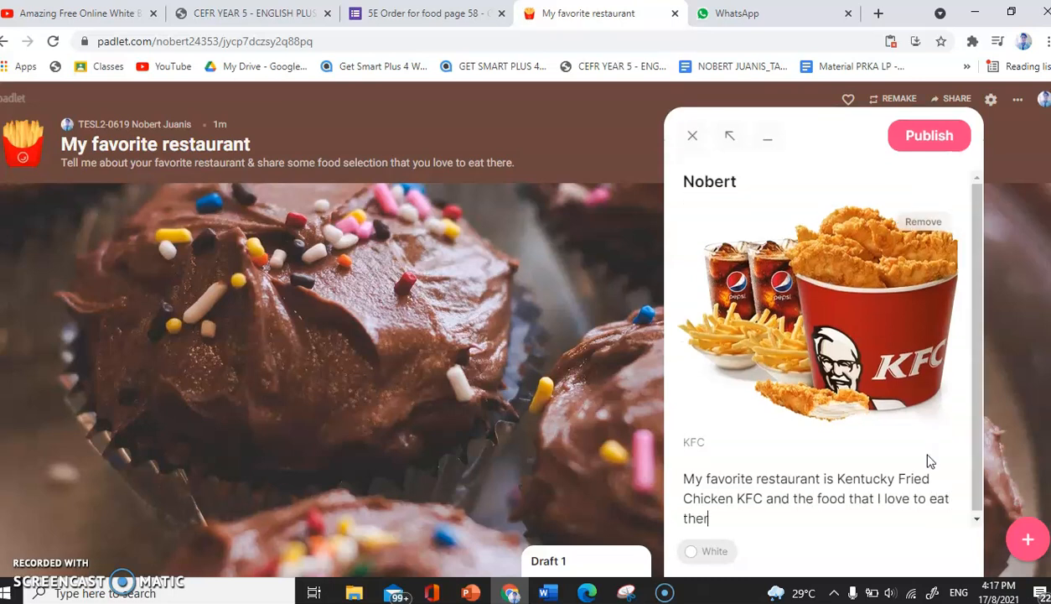
pyautogui.write('e is')
pyautogui.write('the F')
pyautogui.press('BackSpace')
pyautogui.write('frie')
pyautogui.write('chicken')
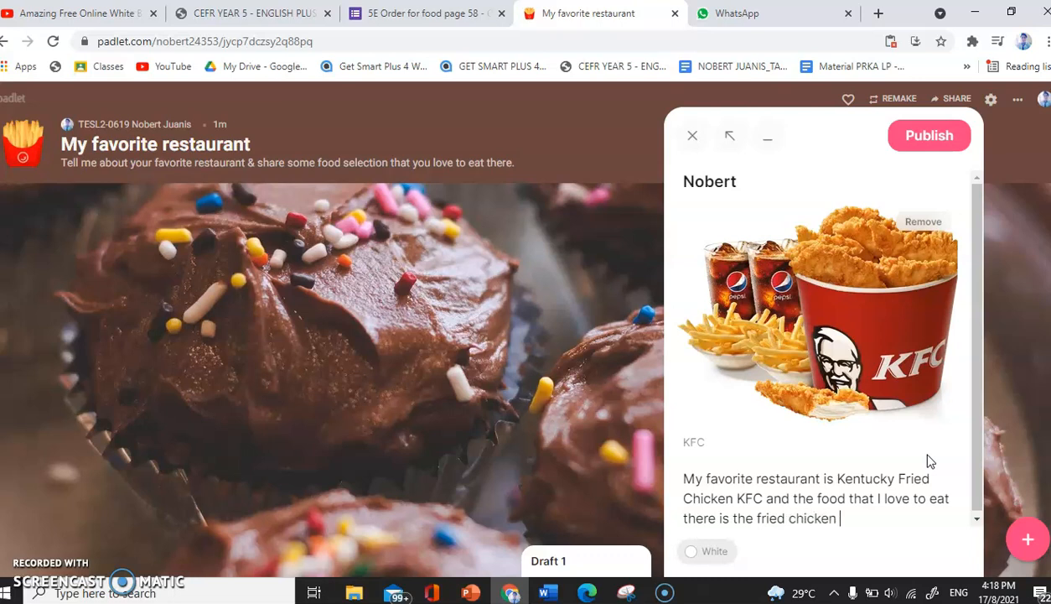
# - Replace "fried chicken" at the end of the body text with "the chicky meal set."
pyautogui.press('BackSpace')
pyautogui.press('BackSpace')
pyautogui.press('BackSpace')
pyautogui.press('BackSpace')
pyautogui.press('BackSpace')
pyautogui.press('BackSpace')
pyautogui.press('BackSpace')
pyautogui.press('BackSpace')
pyautogui.press('BackSpace')
pyautogui.write('the chicky meal set')
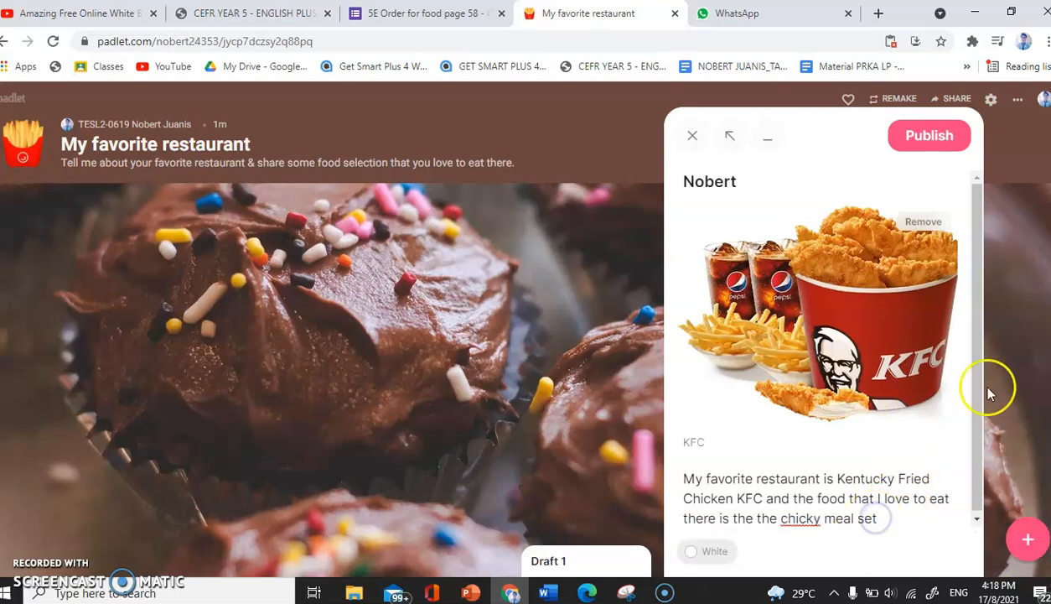
pyautogui.write('.')
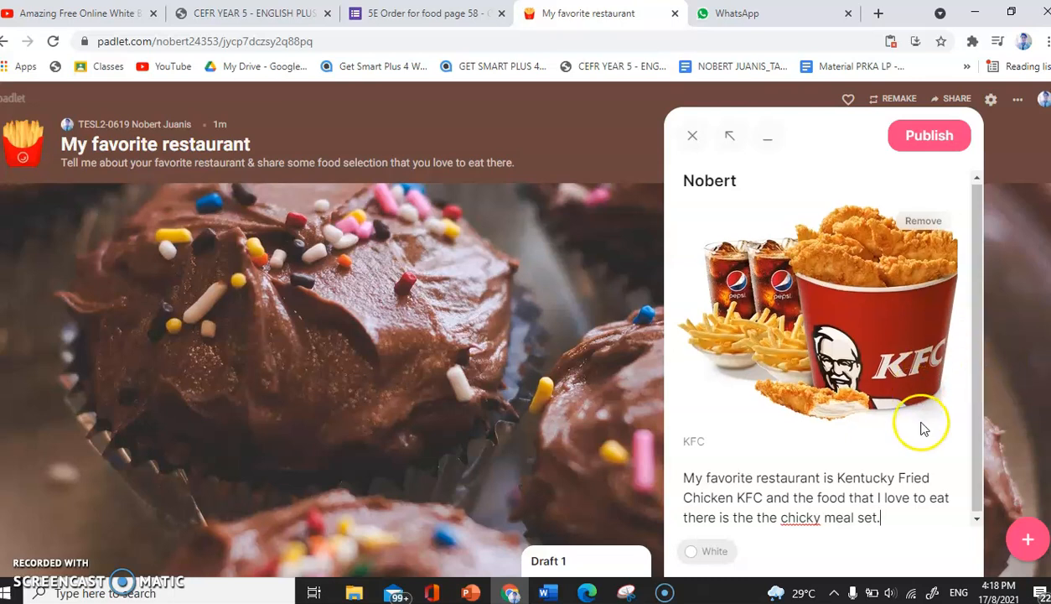
# - Publish the restaurant post and try to move its card toward the left side of the board
pyautogui.click(919, 137)
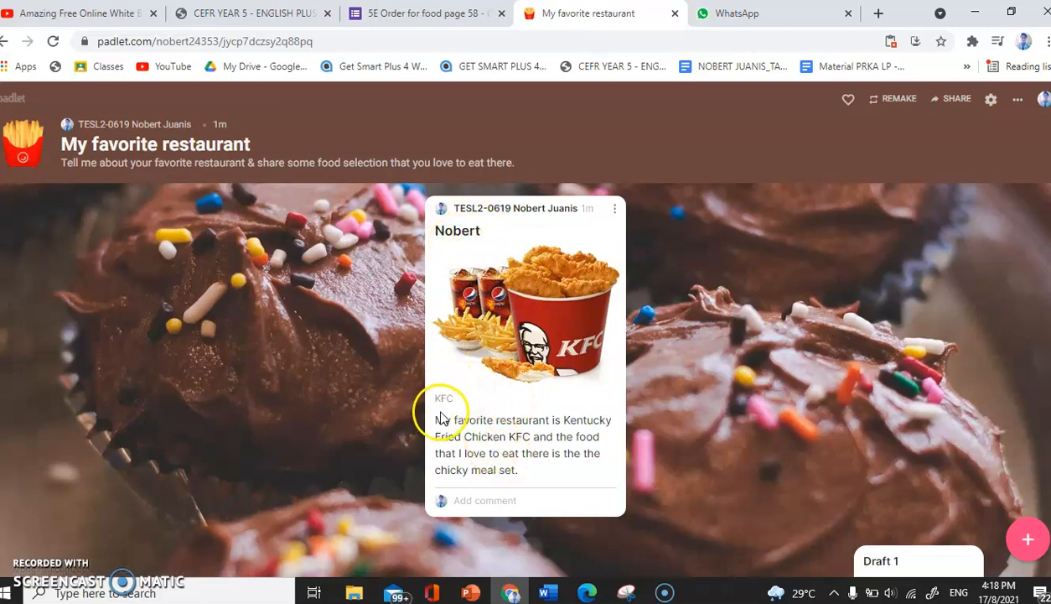
pyautogui.moveTo(547, 204); pyautogui.dragTo(141, 346)
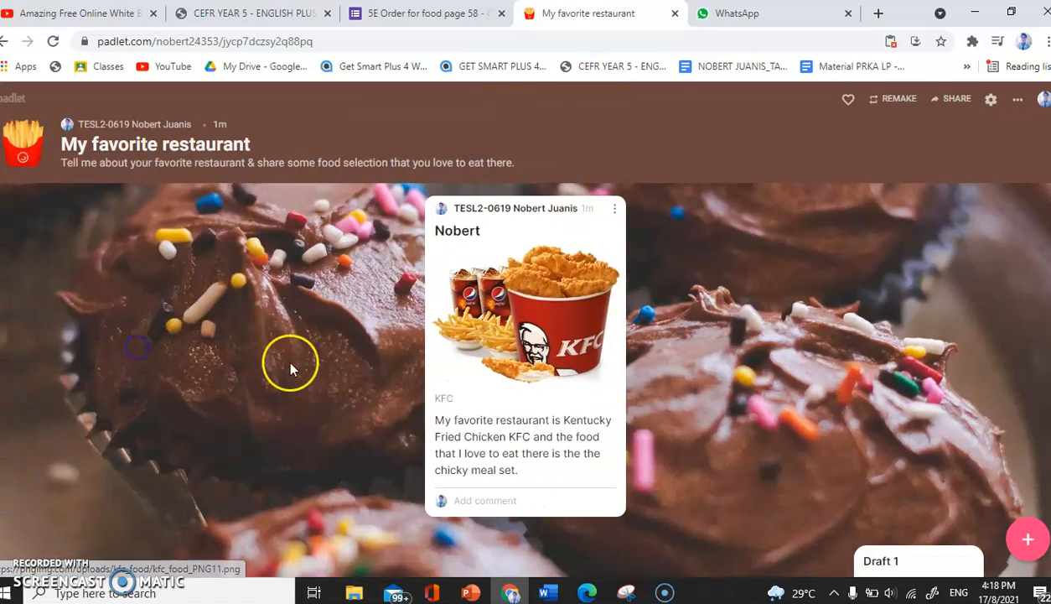